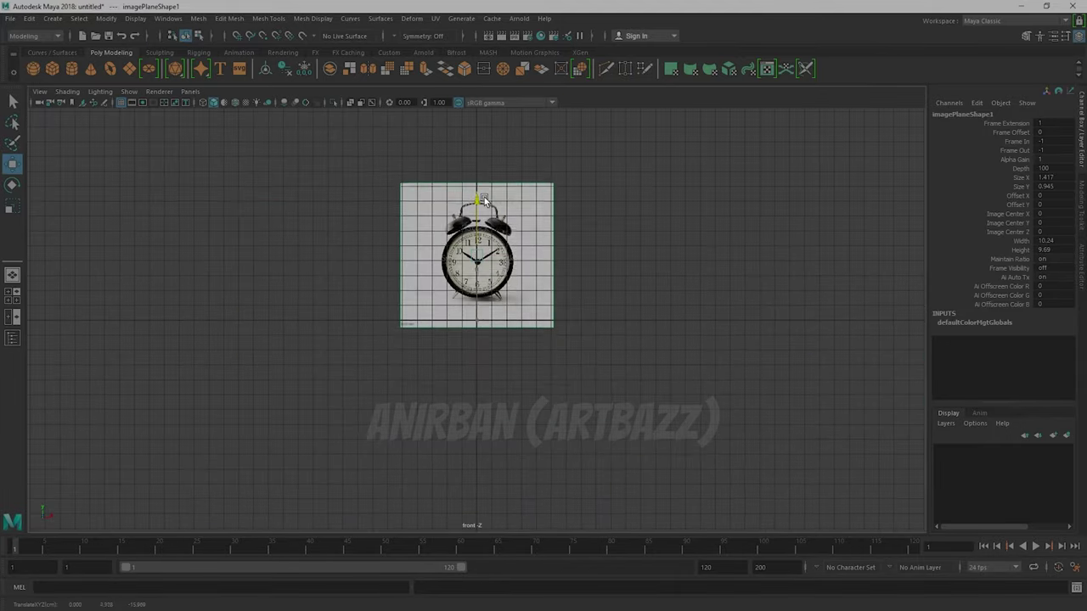
Zoom the view and deselect the alarm clock reference image plane.
{"action": "scroll", "coordinate": [478, 240], "scroll_direction": "up", "scroll_amount": 2}
{"action": "left_click", "coordinate": [654, 295]}
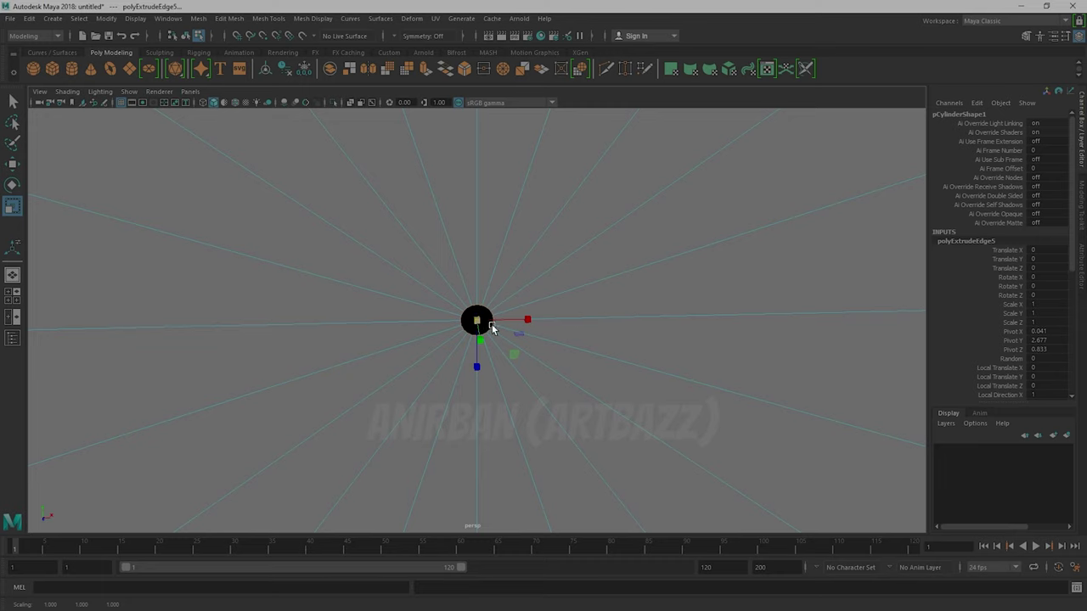
Cut new edges across the clock-body cylinder with Multi-Cut.
{"action": "left_click", "coordinate": [484, 305]}
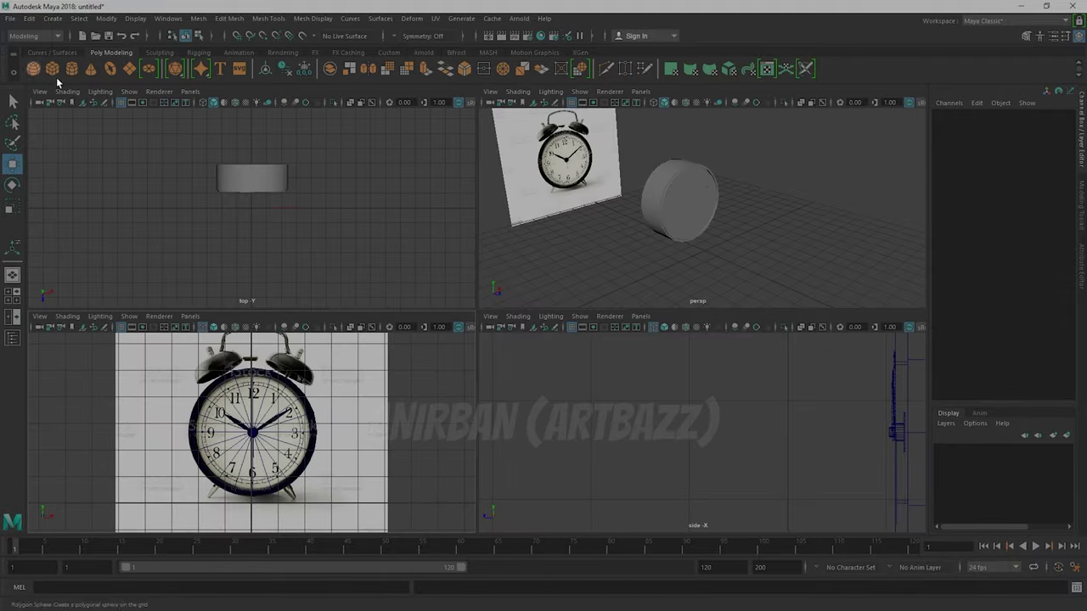
Select faces on the clock cylinder to begin shaping the clock parts.
{"action": "right_click_drag", "start_coordinate": [745, 230], "coordinate": [748, 273]}
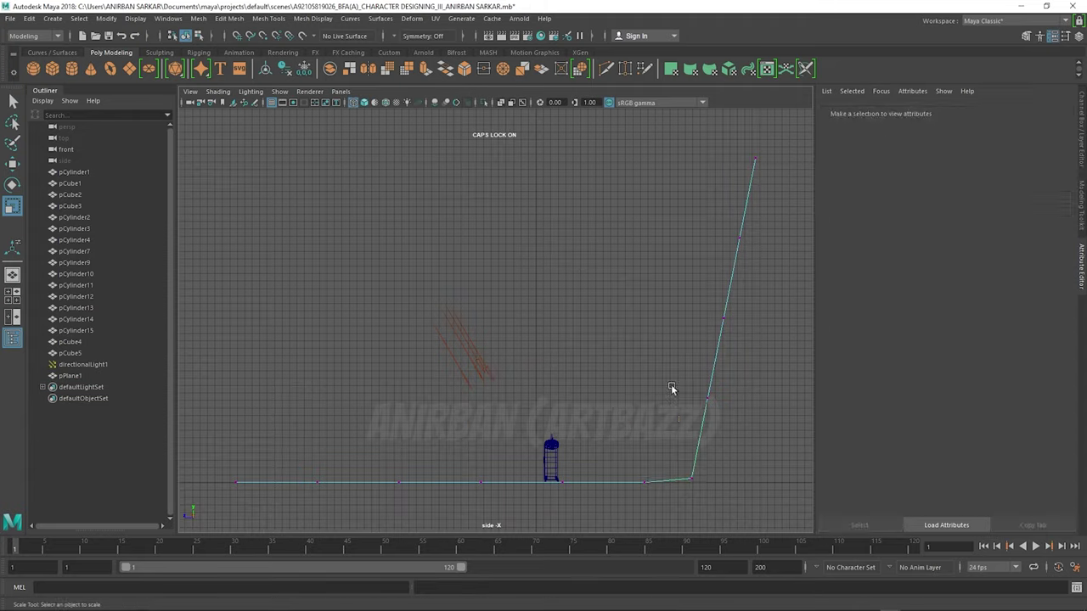
Box-select a region of backdrop vertices in the side view.
{"action": "left_click_drag", "start_coordinate": [624, 455], "coordinate": [688, 518]}
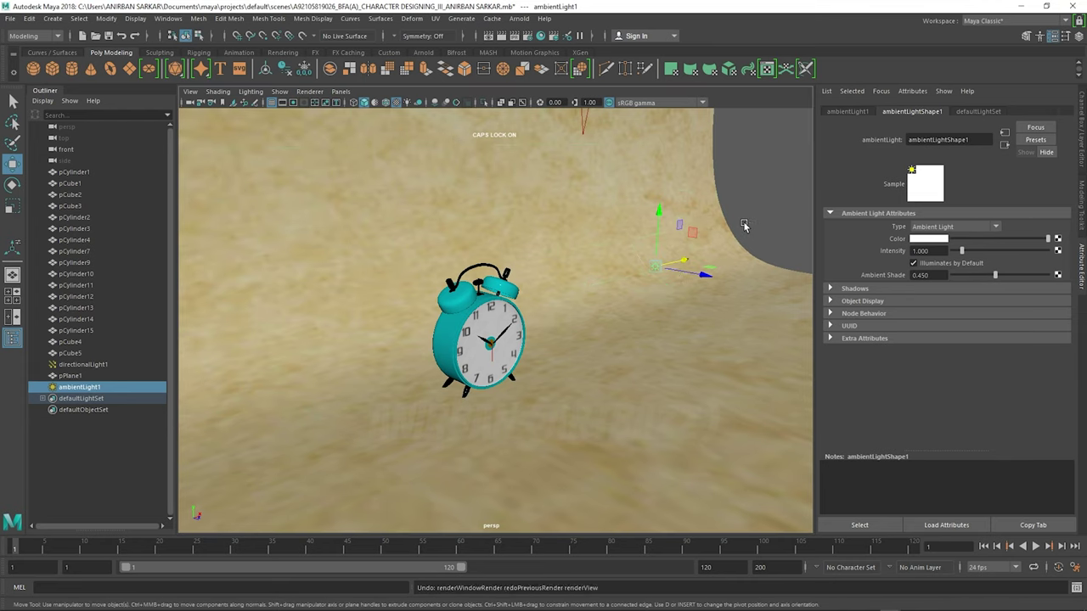
Add a spot light to light the teal clock and start a fresh Arnold render.
{"action": "left_click", "coordinate": [52, 17]}
{"action": "left_click", "coordinate": [230, 150]}
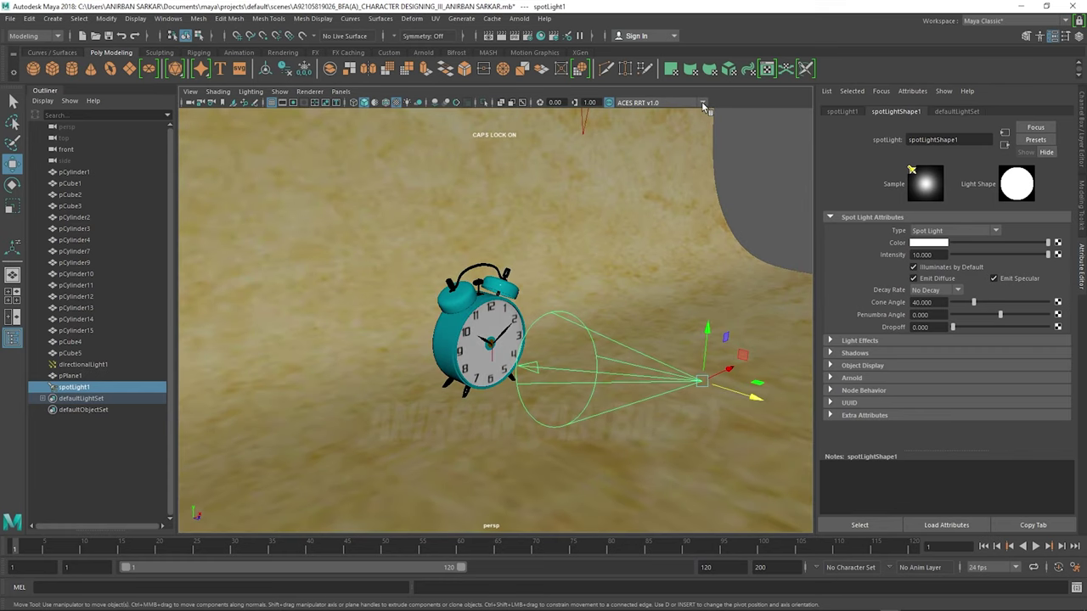
{"action": "left_click", "coordinate": [701, 101]}
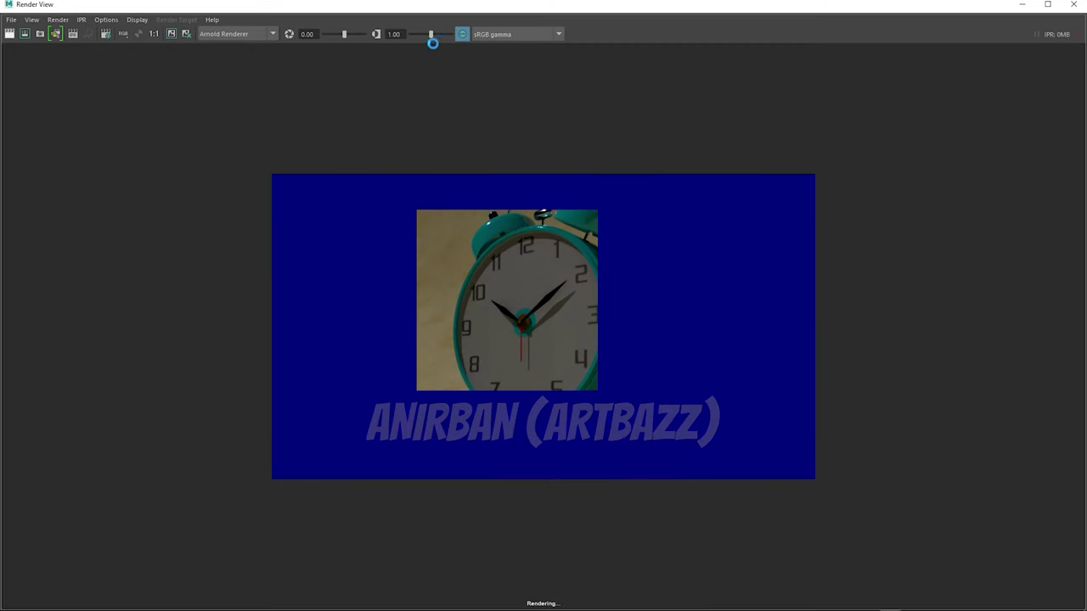
{"action": "left_click", "coordinate": [56, 33]}
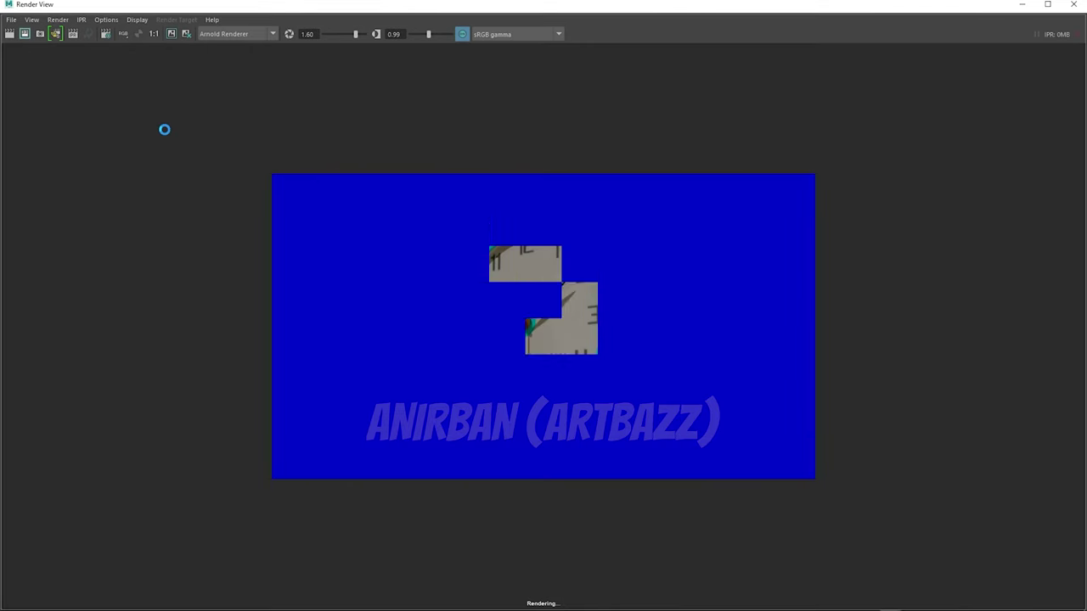